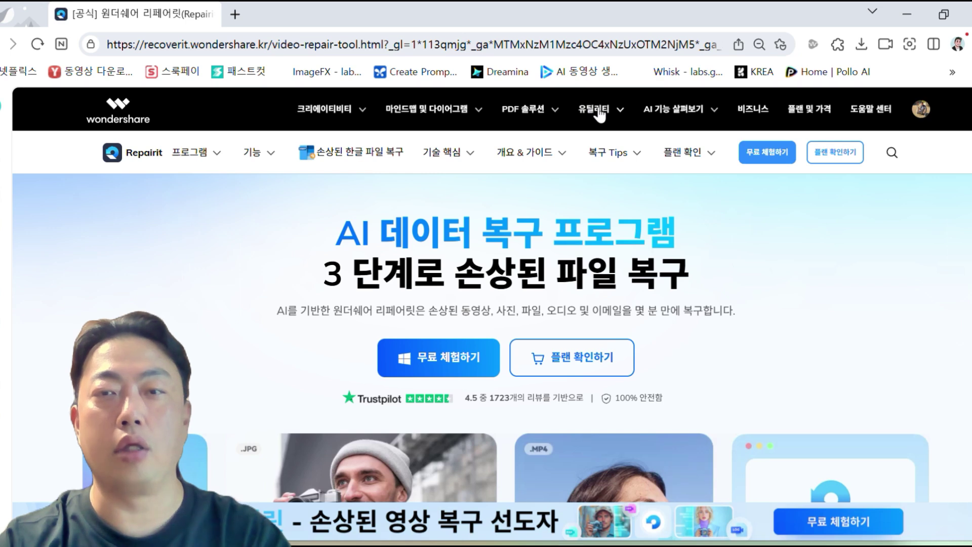
- Examine the Repairit product page, from the damaged video, photo, document and audio repair features to the AI solutions and supported damage scenarios
{"action": "mouse_move", "coordinate": [598, 114]}
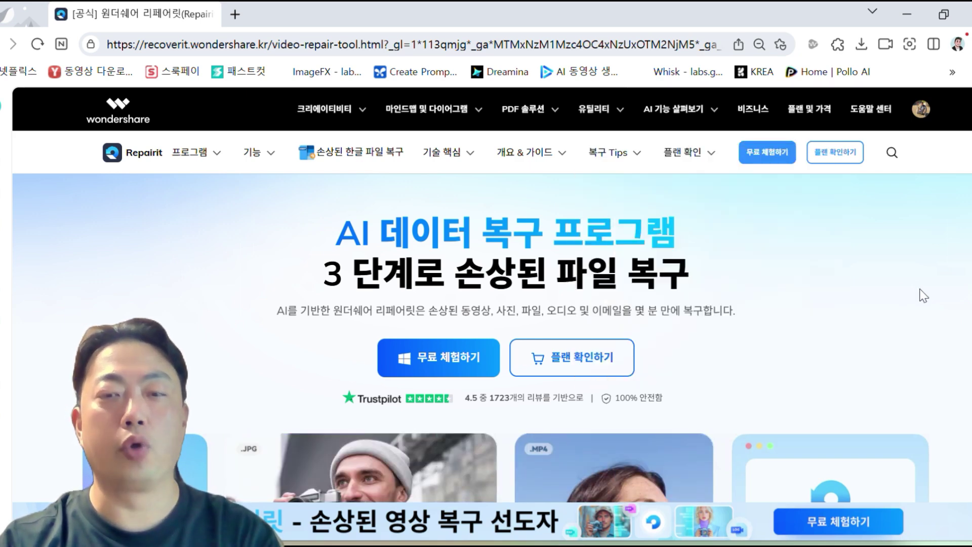
{"action": "scroll", "coordinate": [920, 291], "scroll_direction": "down", "scroll_amount": 7}
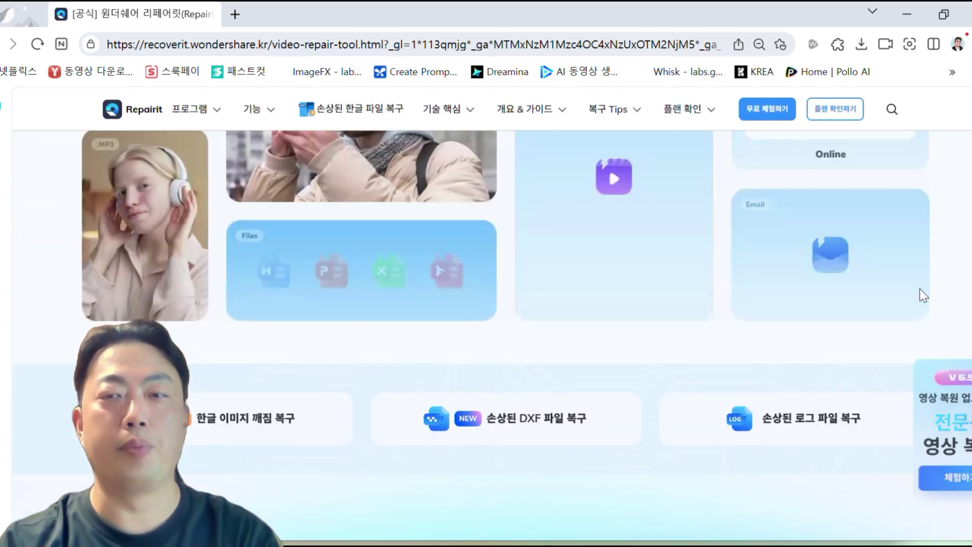
{"action": "scroll", "coordinate": [920, 294], "scroll_direction": "down", "scroll_amount": 5}
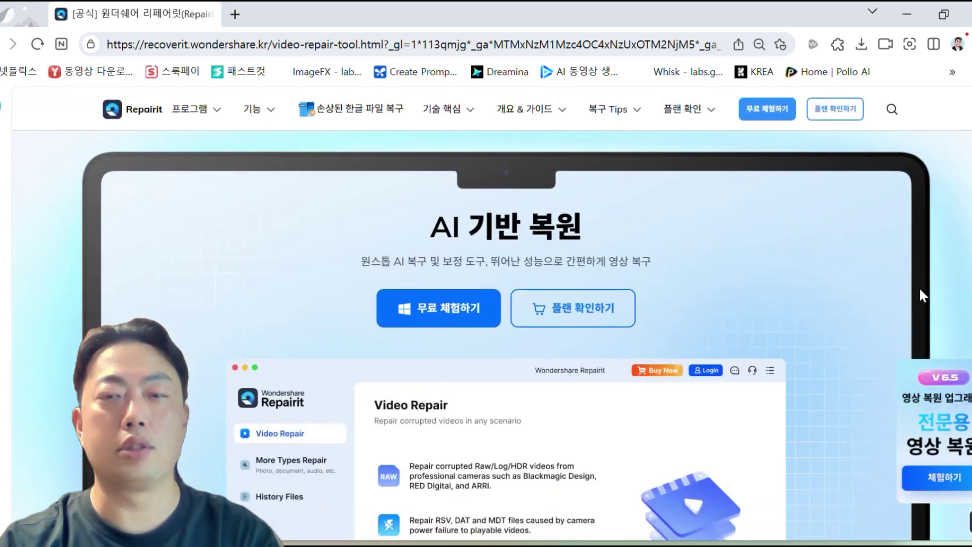
{"action": "scroll", "coordinate": [921, 294], "scroll_direction": "down", "scroll_amount": 3}
{"action": "scroll", "coordinate": [921, 294], "scroll_direction": "up", "scroll_amount": 1}
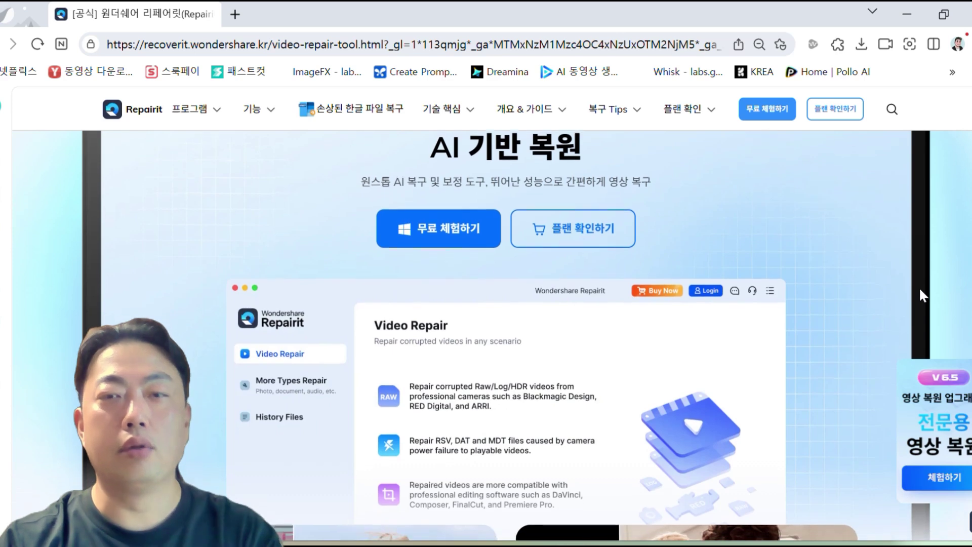
{"action": "scroll", "coordinate": [918, 287], "scroll_direction": "down", "scroll_amount": 1}
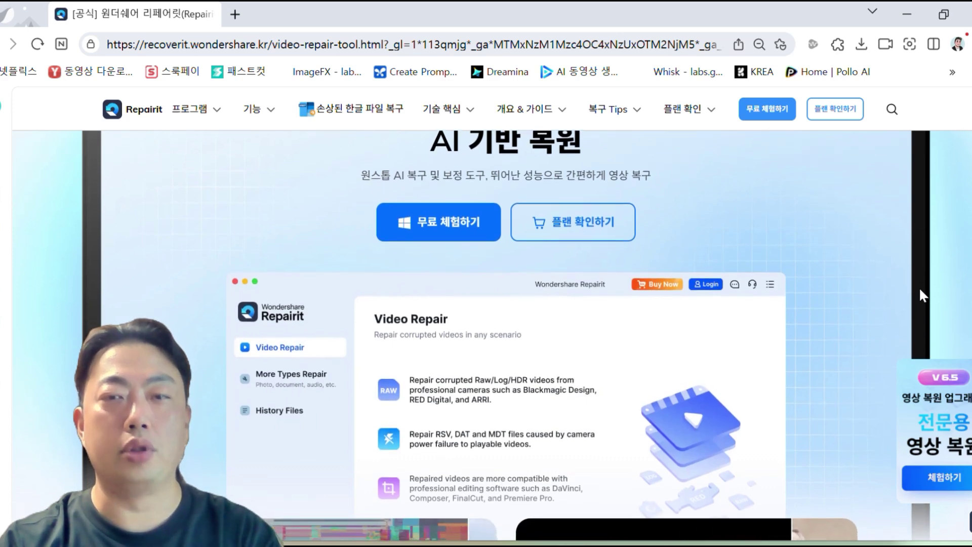
{"action": "scroll", "coordinate": [919, 286], "scroll_direction": "down", "scroll_amount": 3}
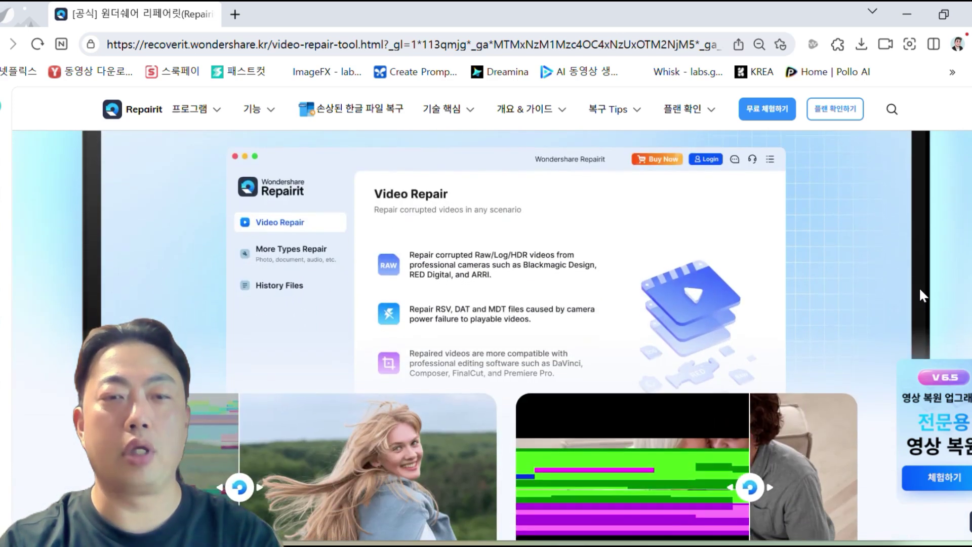
{"action": "scroll", "coordinate": [919, 287], "scroll_direction": "down", "scroll_amount": 1}
{"action": "scroll", "coordinate": [918, 287], "scroll_direction": "down", "scroll_amount": 1}
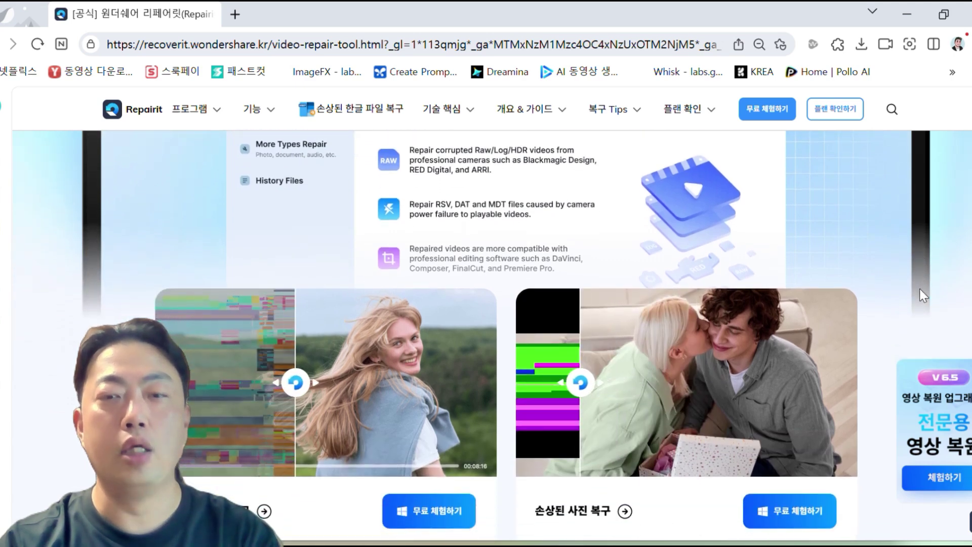
{"action": "scroll", "coordinate": [919, 295], "scroll_direction": "down", "scroll_amount": 3}
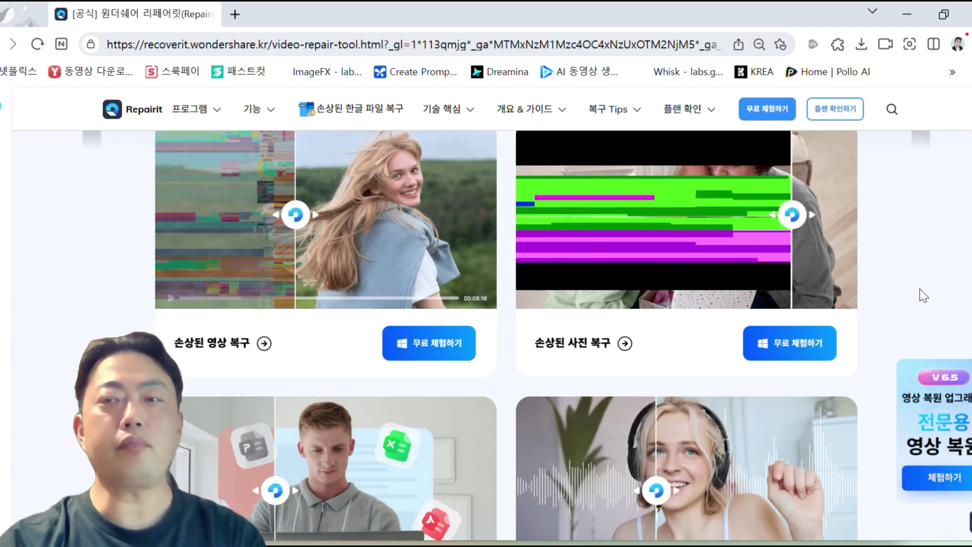
{"action": "scroll", "coordinate": [923, 295], "scroll_direction": "down", "scroll_amount": 1}
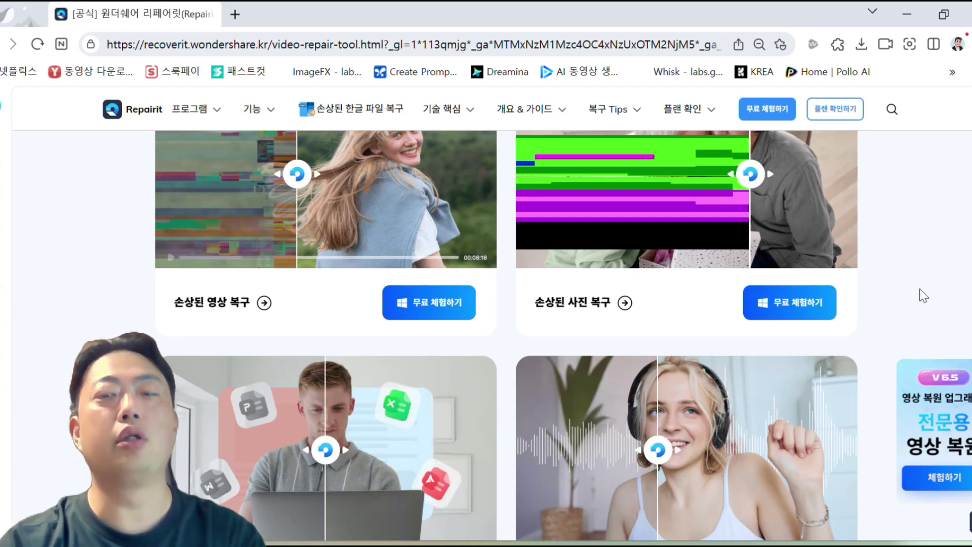
{"action": "scroll", "coordinate": [924, 295], "scroll_direction": "up", "scroll_amount": 1}
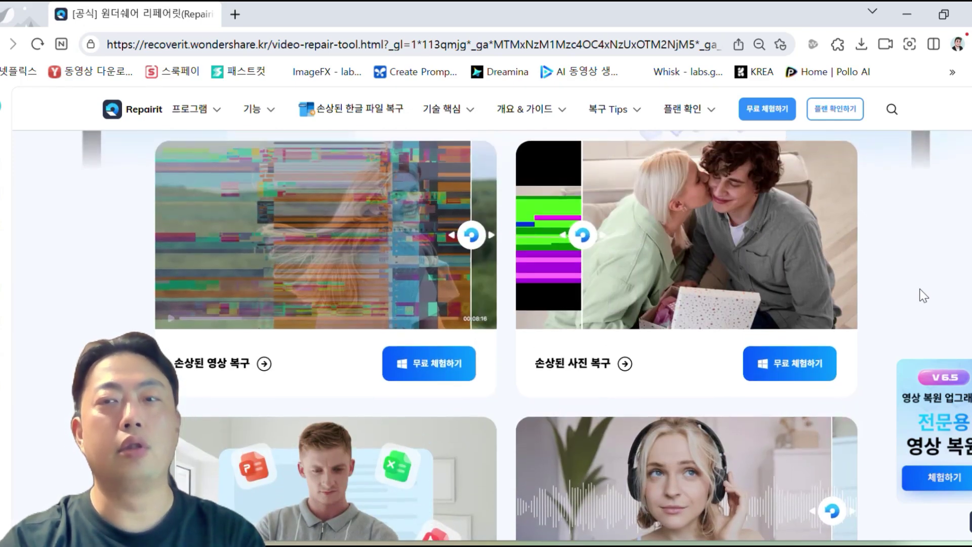
{"action": "scroll", "coordinate": [924, 295], "scroll_direction": "down", "scroll_amount": 10}
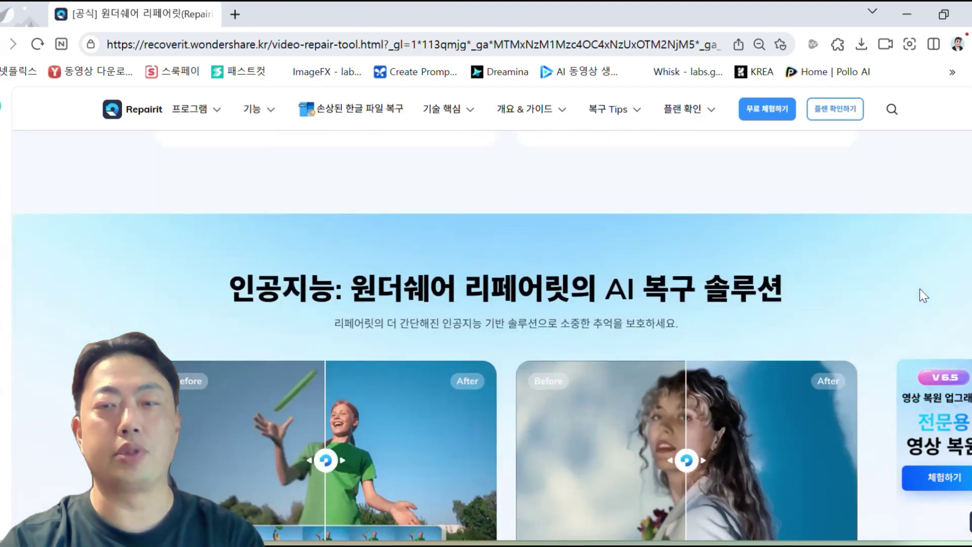
{"action": "scroll", "coordinate": [919, 289], "scroll_direction": "down", "scroll_amount": 15}
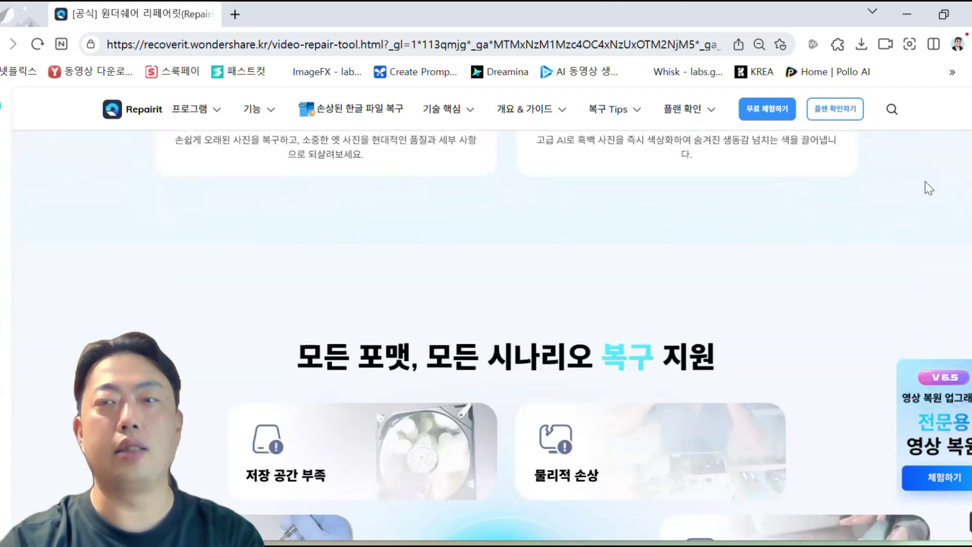
{"action": "scroll", "coordinate": [911, 187], "scroll_direction": "down", "scroll_amount": 7}
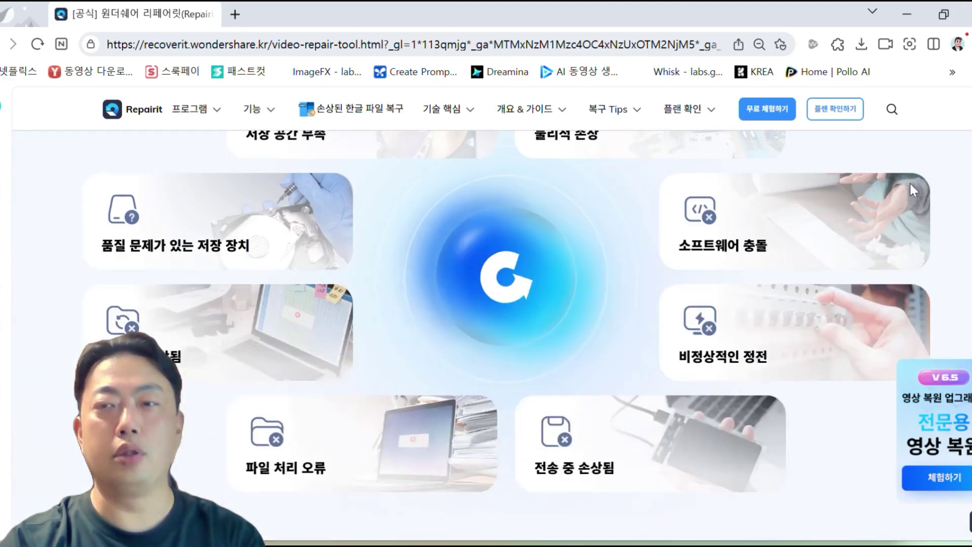
{"action": "scroll", "coordinate": [910, 185], "scroll_direction": "down", "scroll_amount": 8}
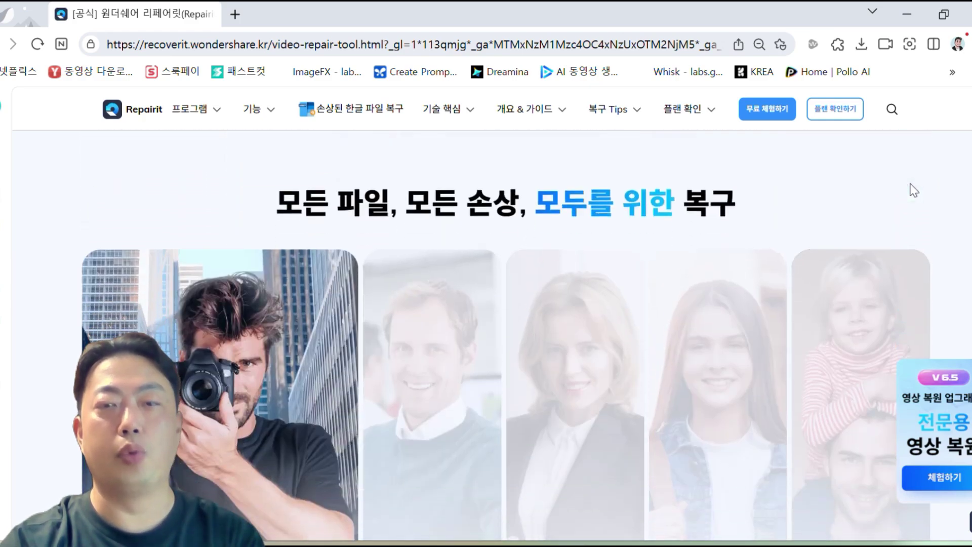
{"action": "scroll", "coordinate": [912, 189], "scroll_direction": "down", "scroll_amount": 1}
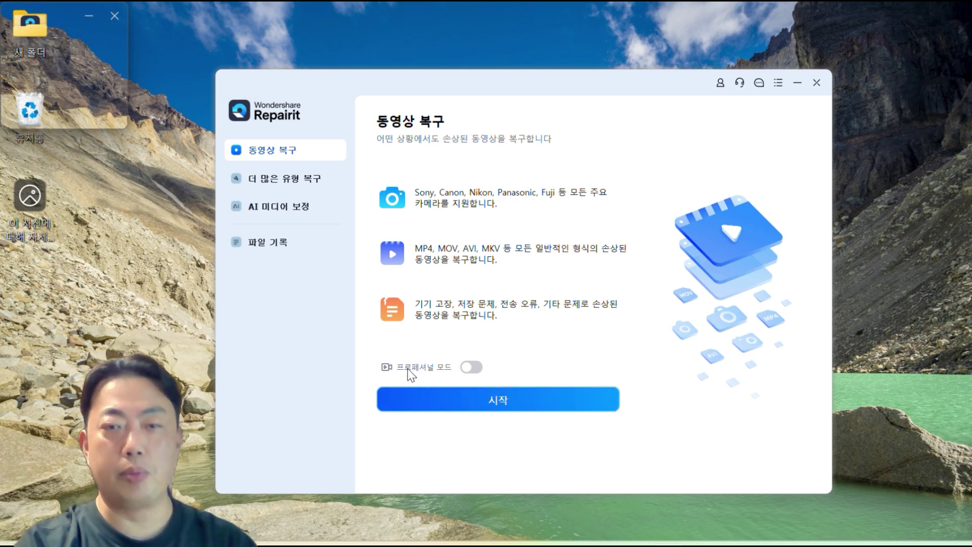
- Compare the standard and professional modes of video repair, leaving professional mode turned on
{"action": "left_click", "coordinate": [472, 367]}
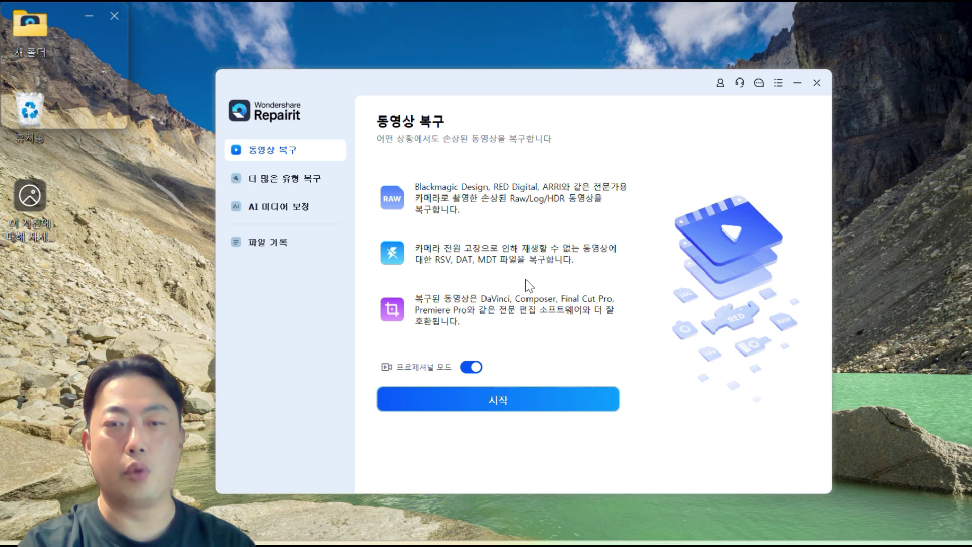
{"action": "left_click", "coordinate": [466, 369]}
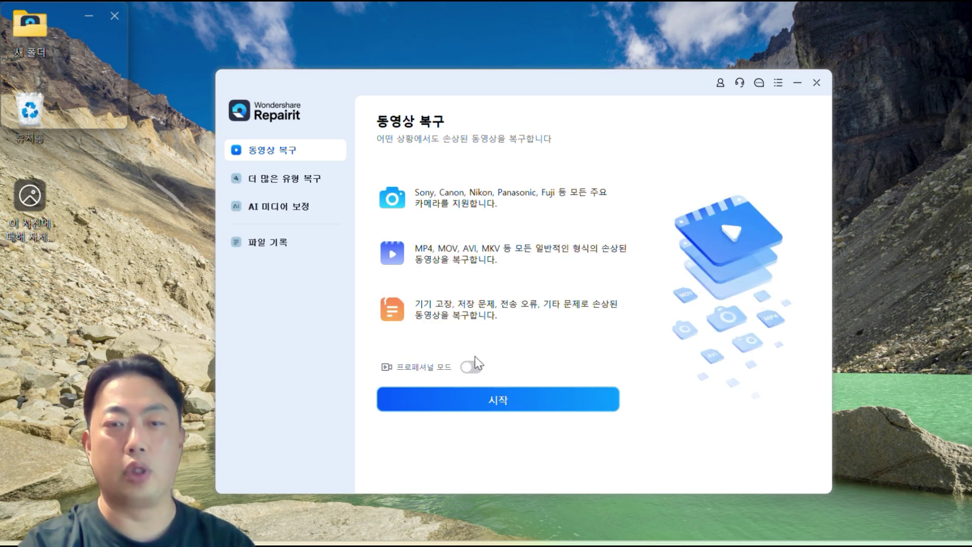
{"action": "left_click", "coordinate": [473, 372]}
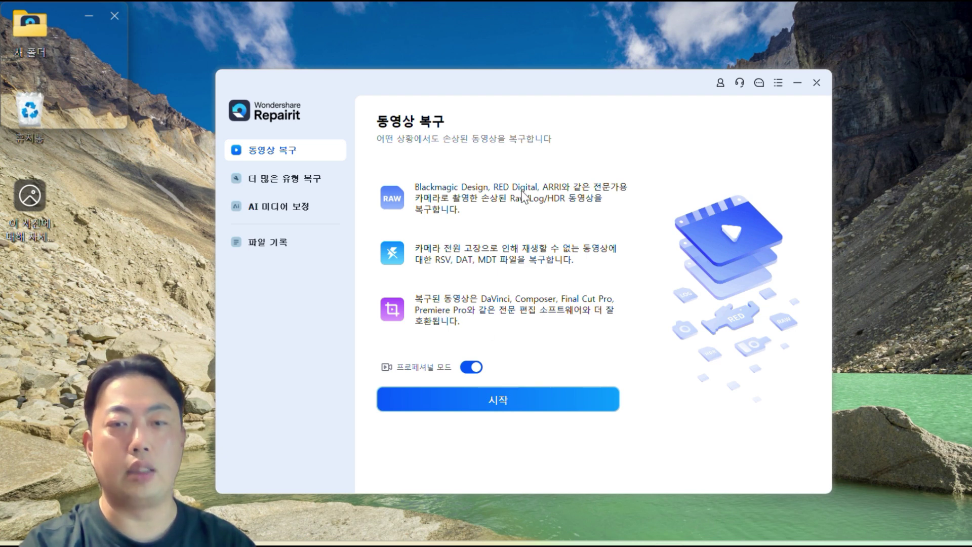
- Look through the repair options for other file types, including photos, documents, archives, engineering files and audio
{"action": "left_click", "coordinate": [285, 175]}
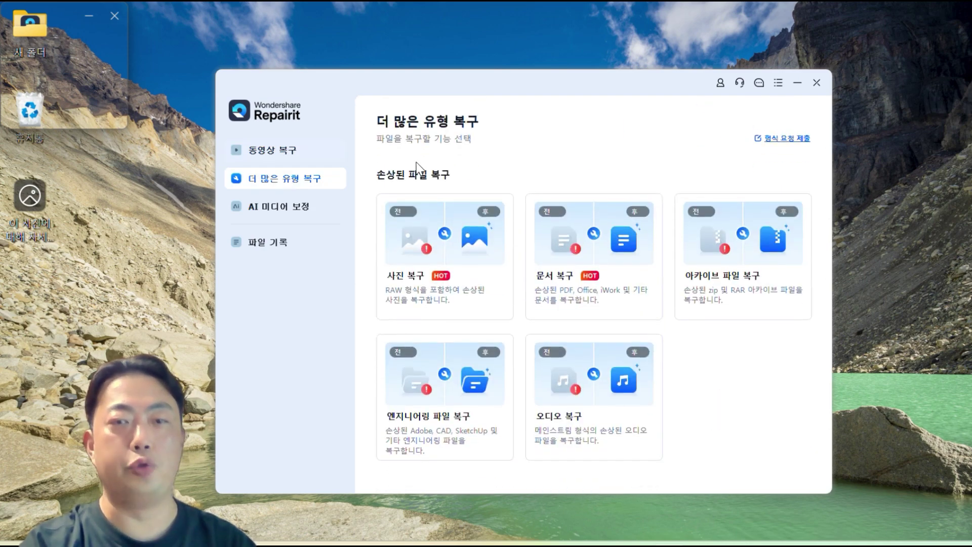
{"action": "mouse_move", "coordinate": [435, 196]}
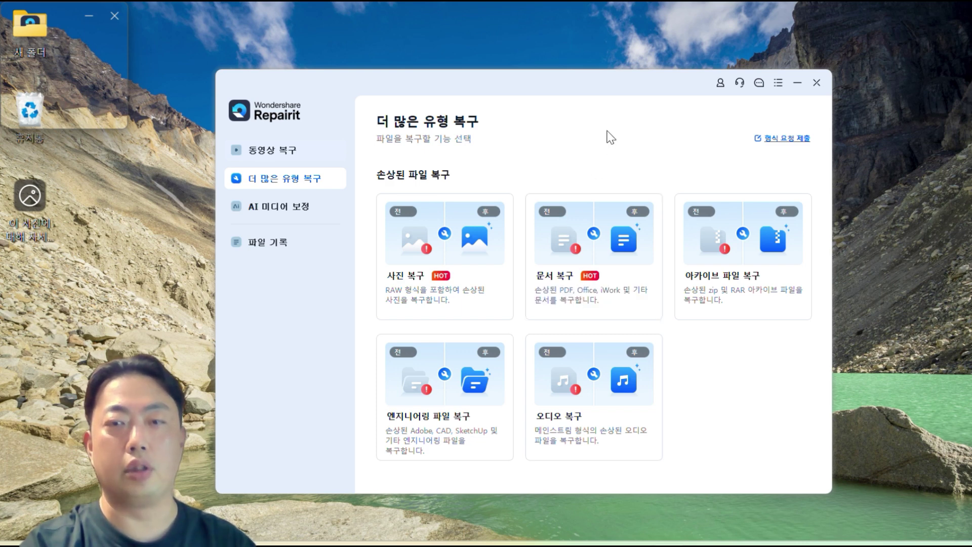
{"action": "mouse_move", "coordinate": [599, 208]}
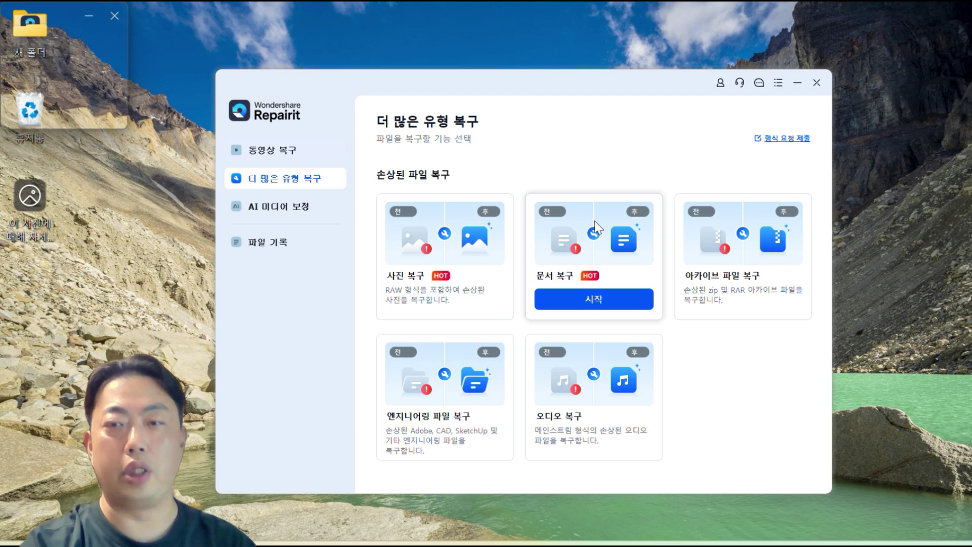
{"action": "mouse_move", "coordinate": [621, 386]}
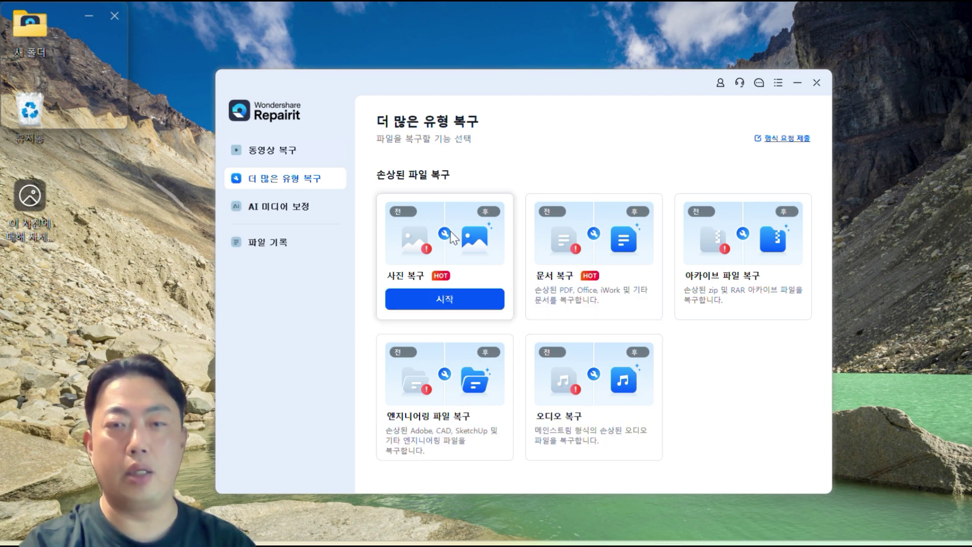
- Review the AI media enhancement options for photos and for videos
{"action": "left_click", "coordinate": [273, 207]}
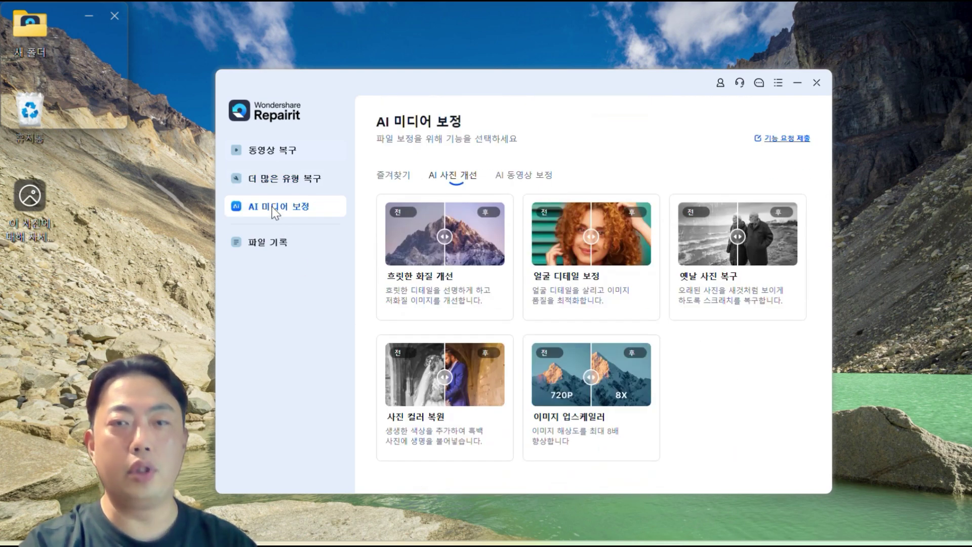
{"action": "mouse_move", "coordinate": [405, 220]}
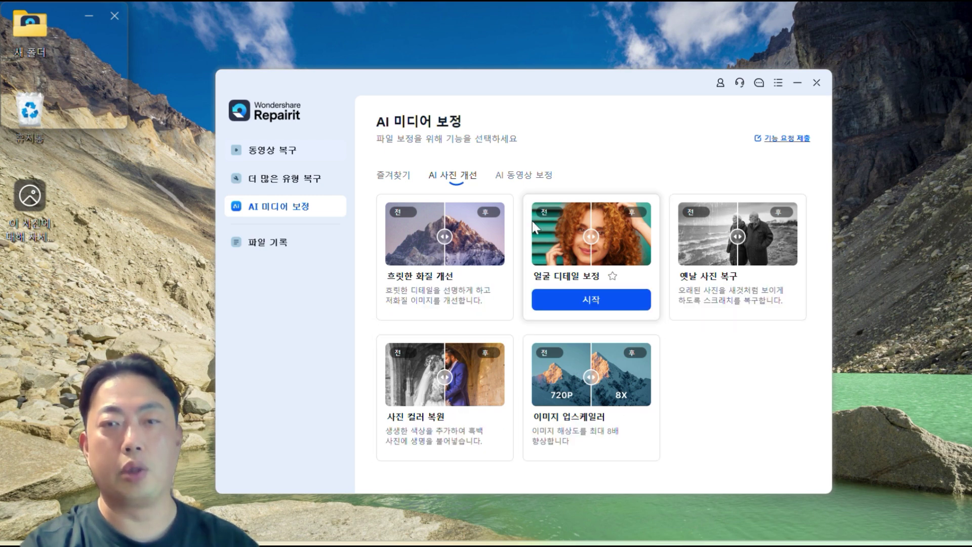
{"action": "left_click", "coordinate": [524, 177]}
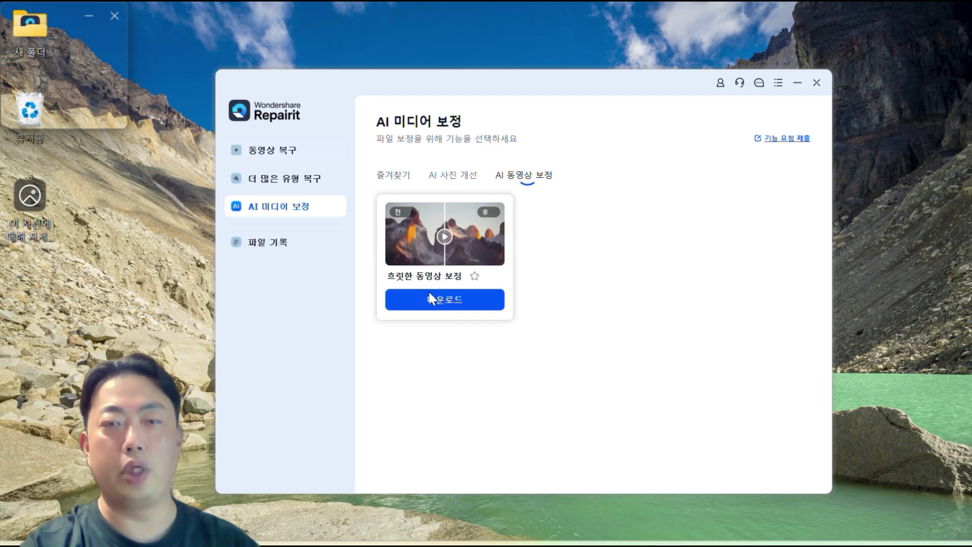
- Return to video repair and start it in professional mode
{"action": "left_click", "coordinate": [269, 152]}
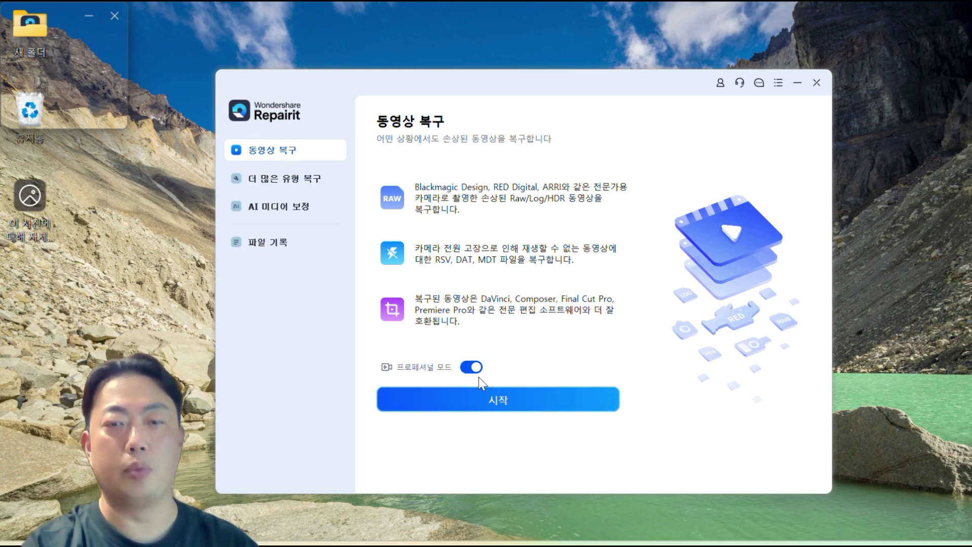
{"action": "left_click", "coordinate": [491, 407]}
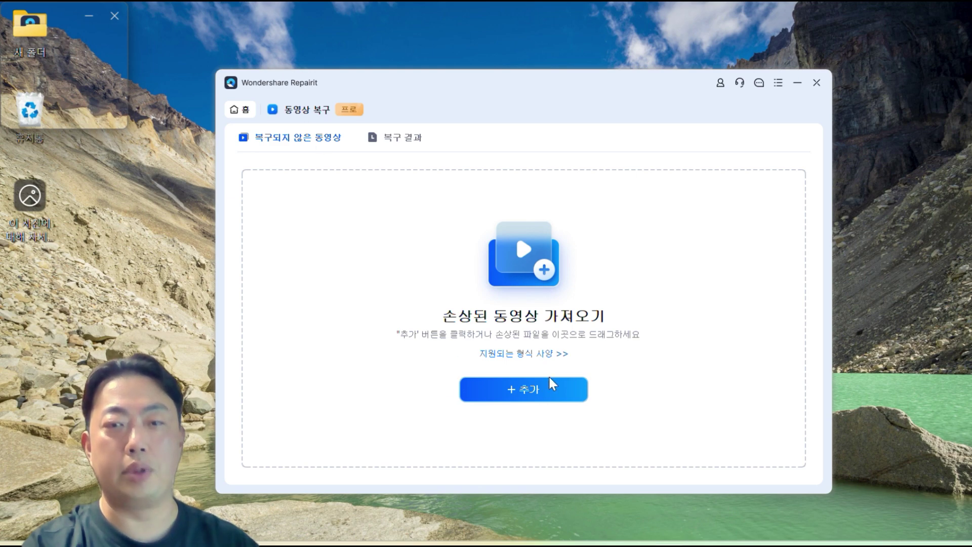
{"action": "left_click", "coordinate": [536, 390]}
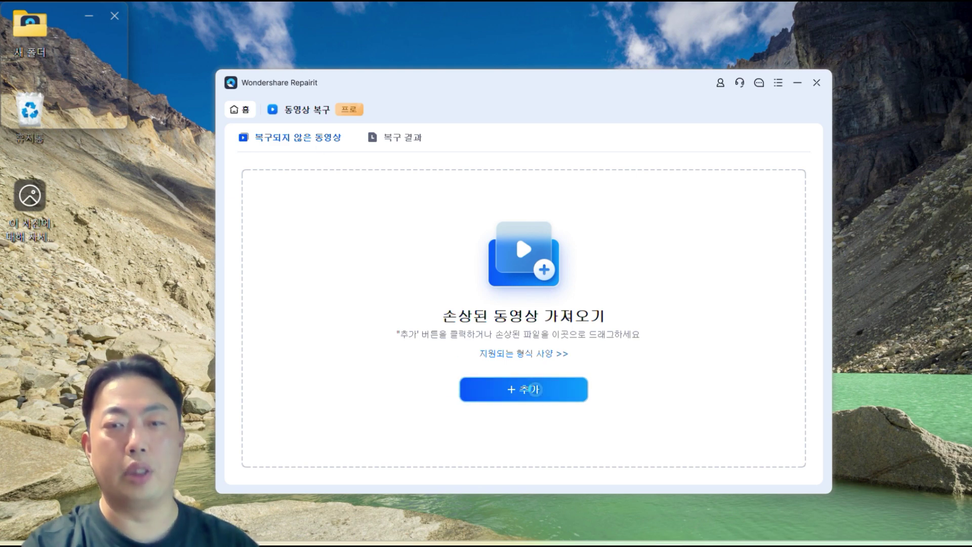
{"action": "scroll", "coordinate": [272, 231], "scroll_direction": "up", "scroll_amount": 3}
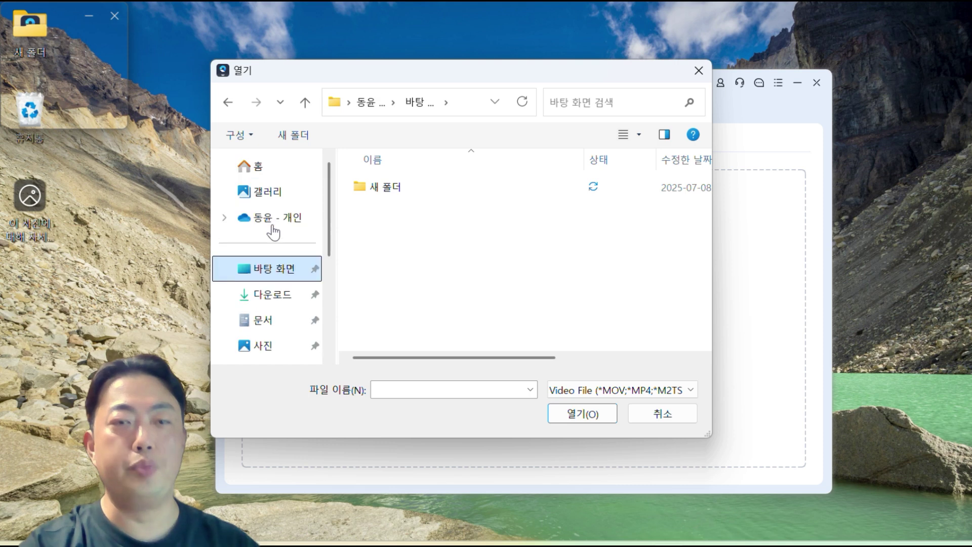
{"action": "left_click", "coordinate": [269, 294]}
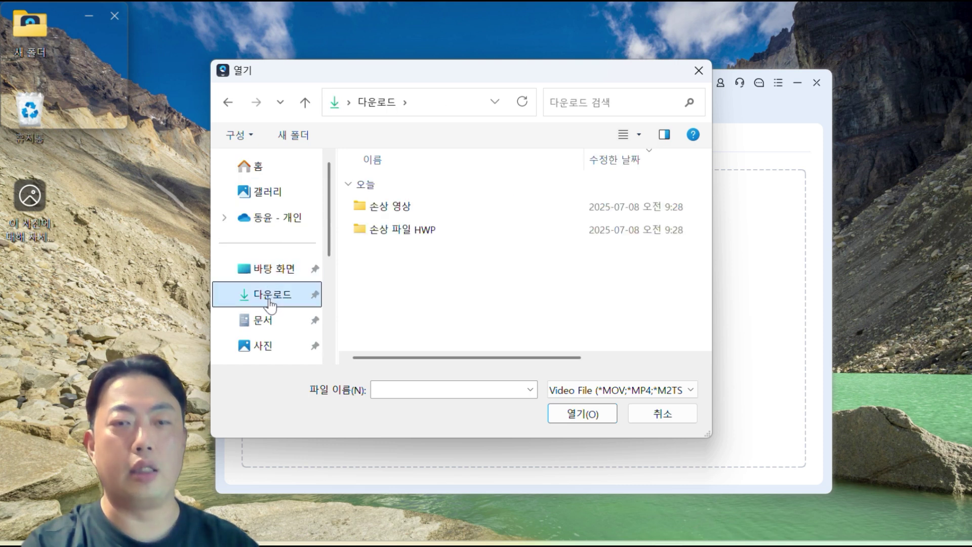
{"action": "double_click", "coordinate": [402, 208]}
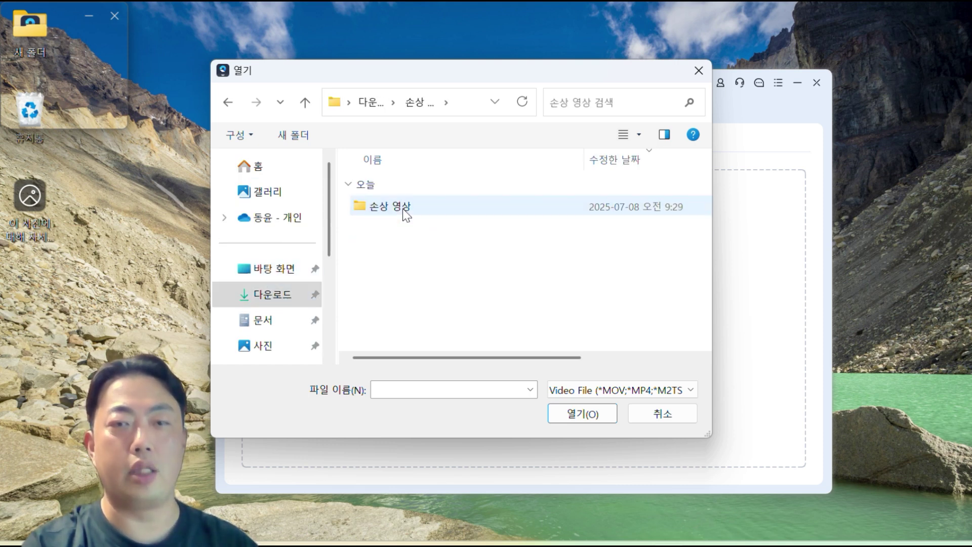
{"action": "left_click", "coordinate": [402, 209]}
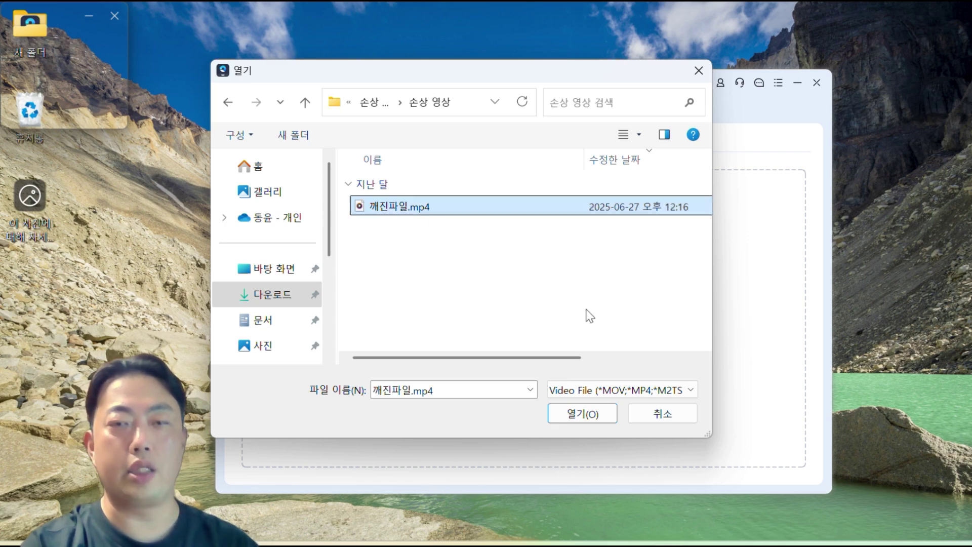
{"action": "left_click", "coordinate": [675, 416]}
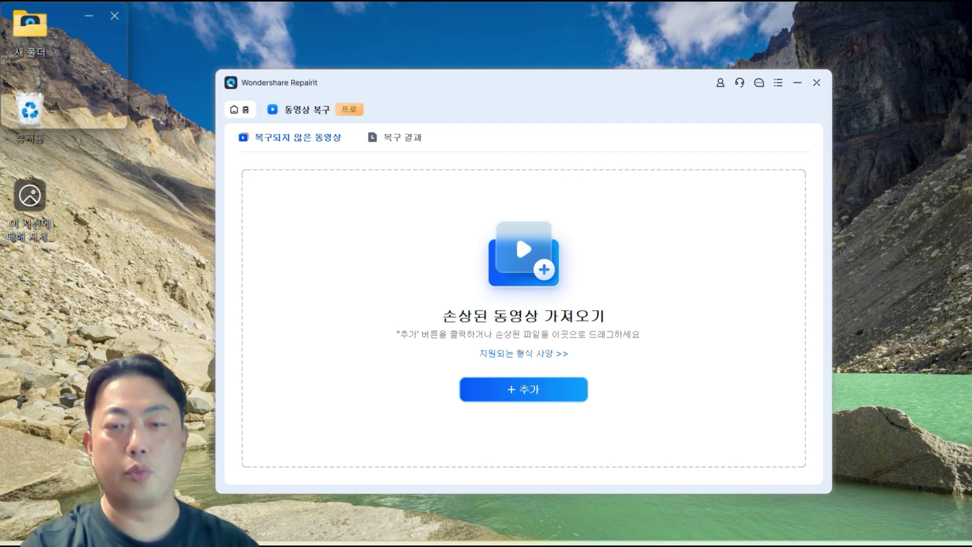
- Switch to the File Explorer window of the 손상 영상 folder and play 깨진파일.mp4 to check the damaged video
{"action": "key", "text": "alt+Tab"}
{"action": "left_click_drag", "start_coordinate": [563, 189], "coordinate": [493, 82]}
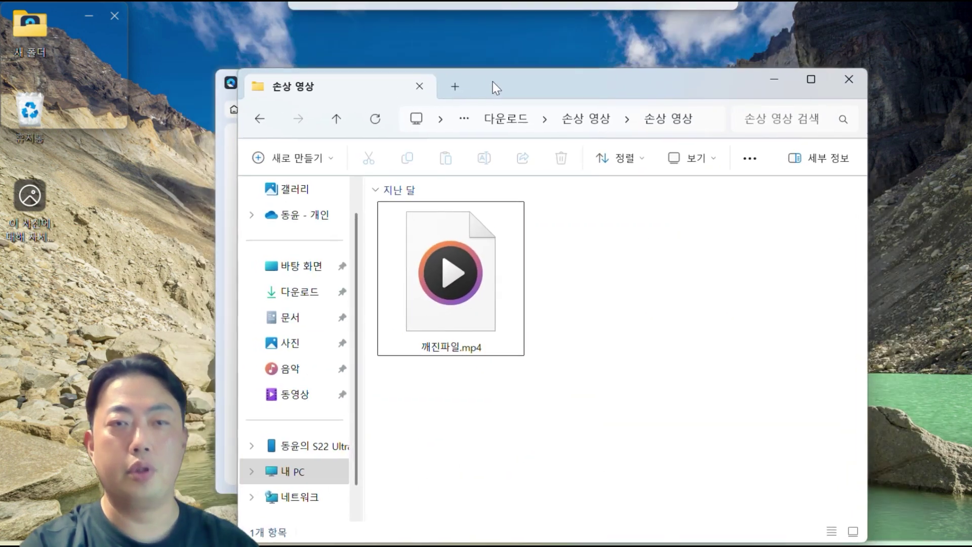
{"action": "double_click", "coordinate": [473, 270]}
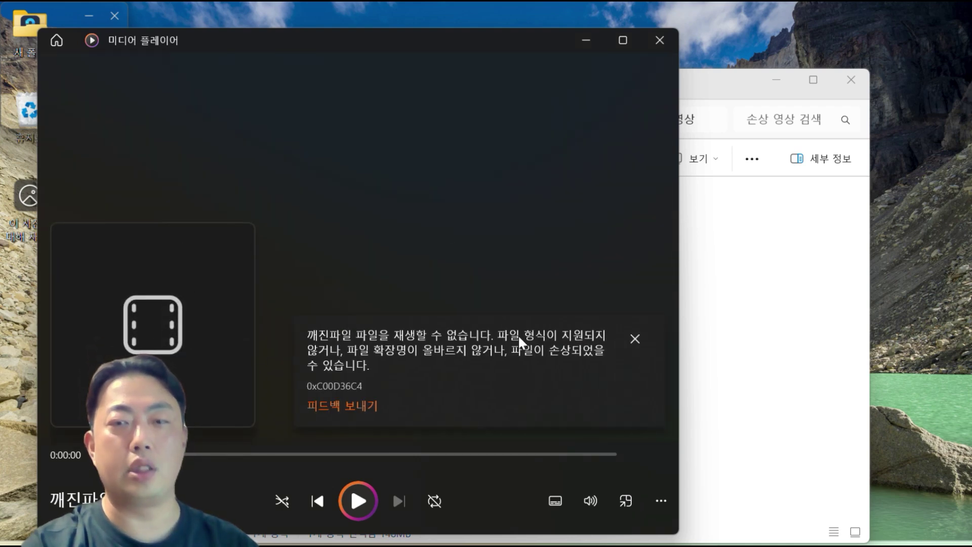
- Close the media player and minimize the 손상 영상 folder window to return to Wondershare Repairit
{"action": "left_click", "coordinate": [656, 36]}
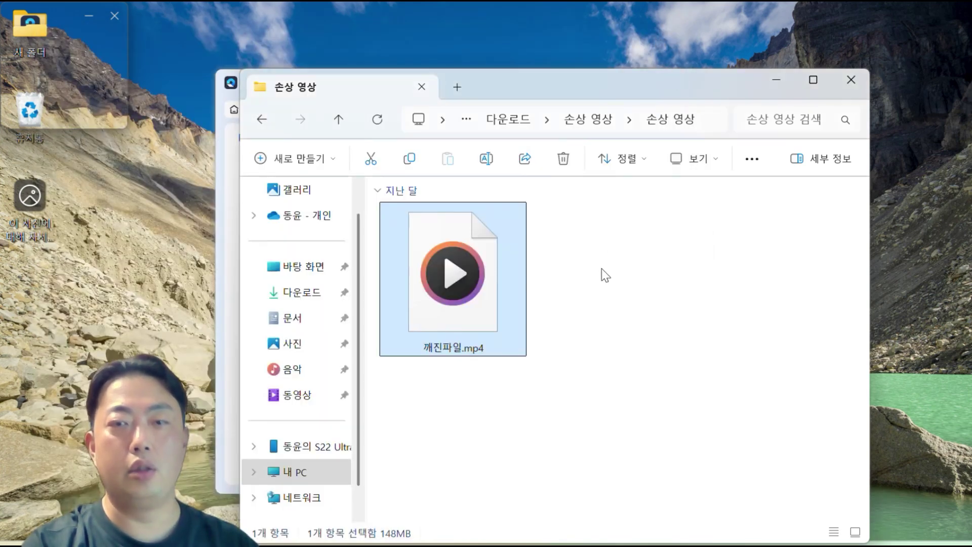
{"action": "left_click", "coordinate": [774, 241]}
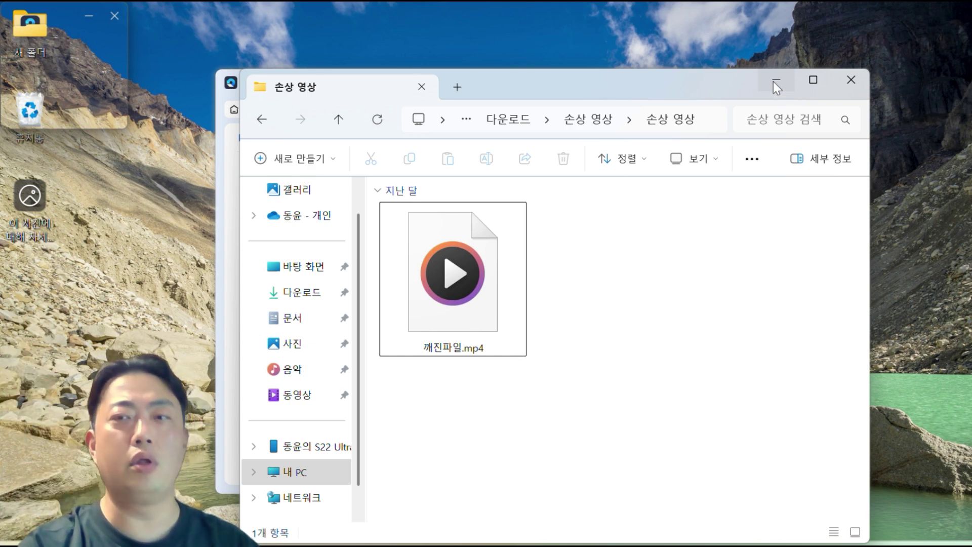
{"action": "left_click", "coordinate": [773, 81]}
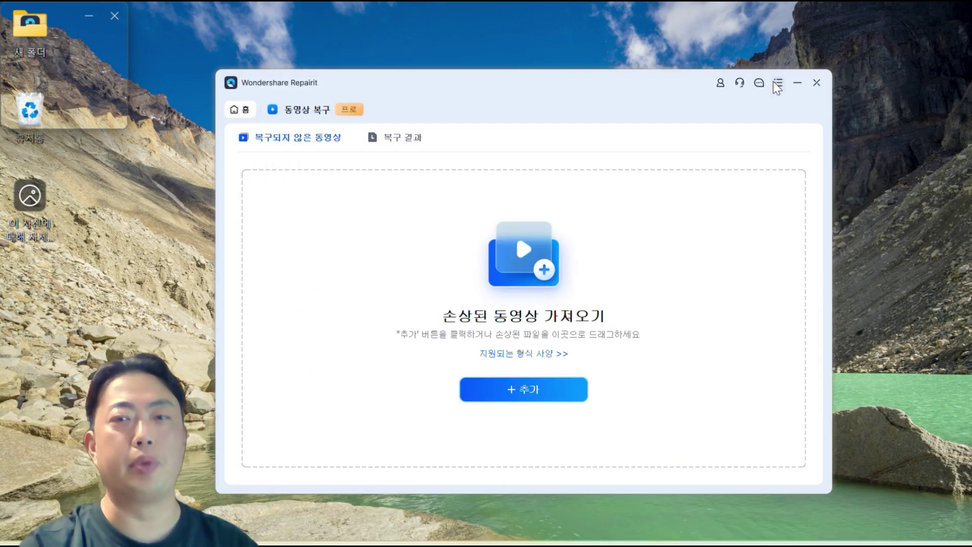
- Add the damaged video 깨진파일.mp4 from the nested 손상 영상 folders in 다운로드 to the repair list
{"action": "left_click", "coordinate": [554, 395]}
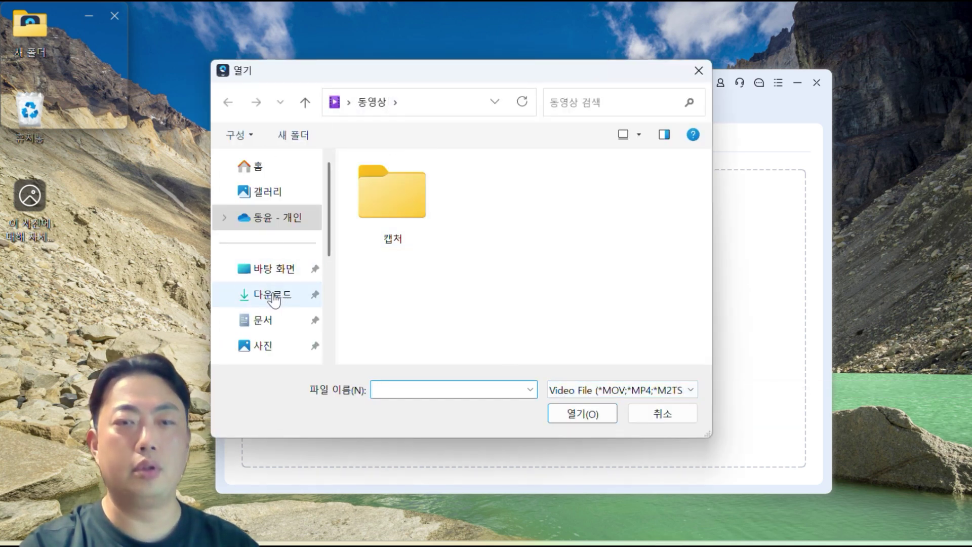
{"action": "left_click", "coordinate": [272, 296]}
{"action": "double_click", "coordinate": [393, 207]}
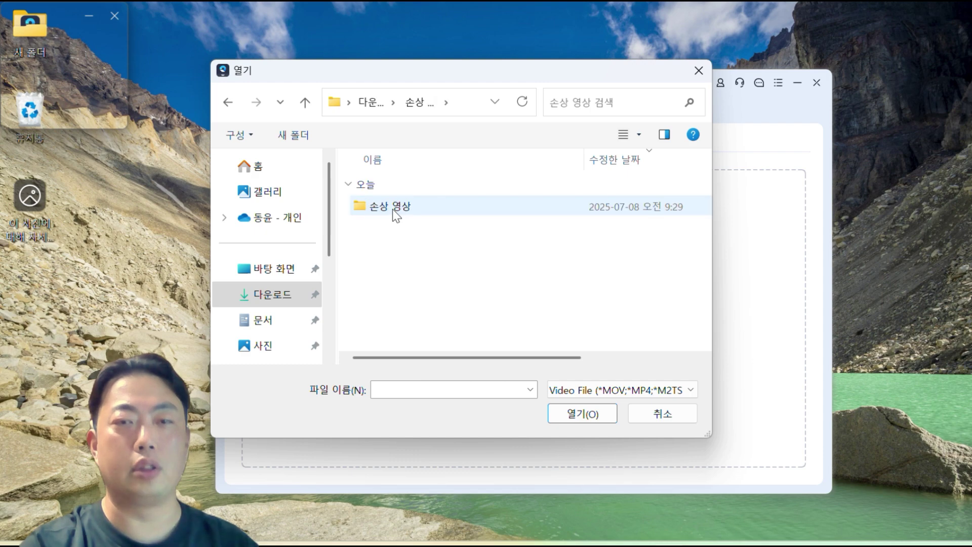
{"action": "double_click", "coordinate": [393, 209]}
{"action": "double_click", "coordinate": [393, 208]}
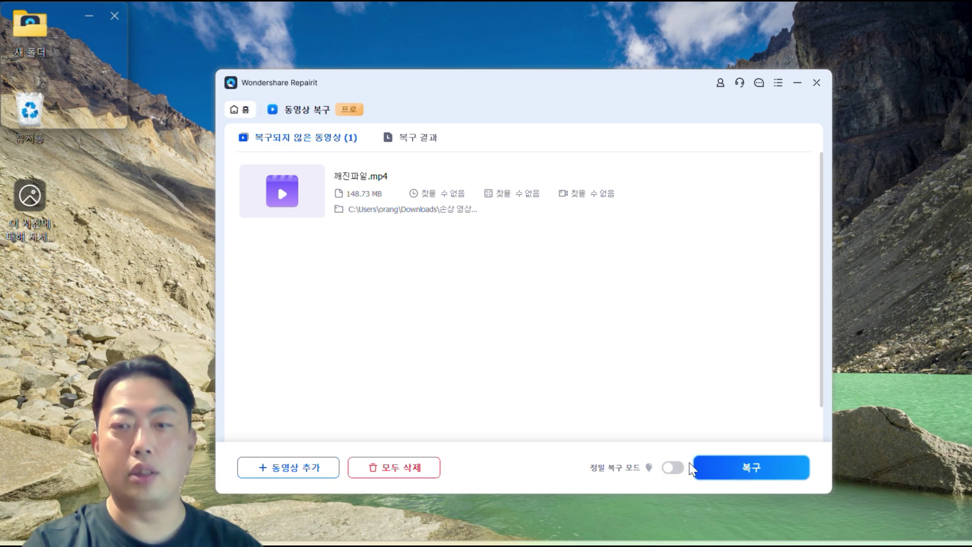
- Repair 깨진파일.mp4 without the precision repair mode and preview the repaired video
{"action": "left_click", "coordinate": [721, 461]}
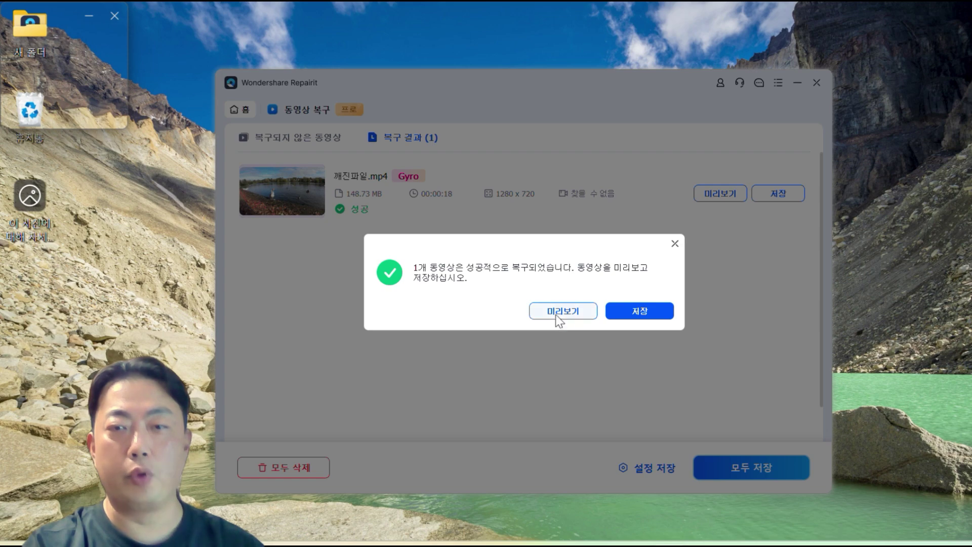
{"action": "left_click", "coordinate": [559, 311]}
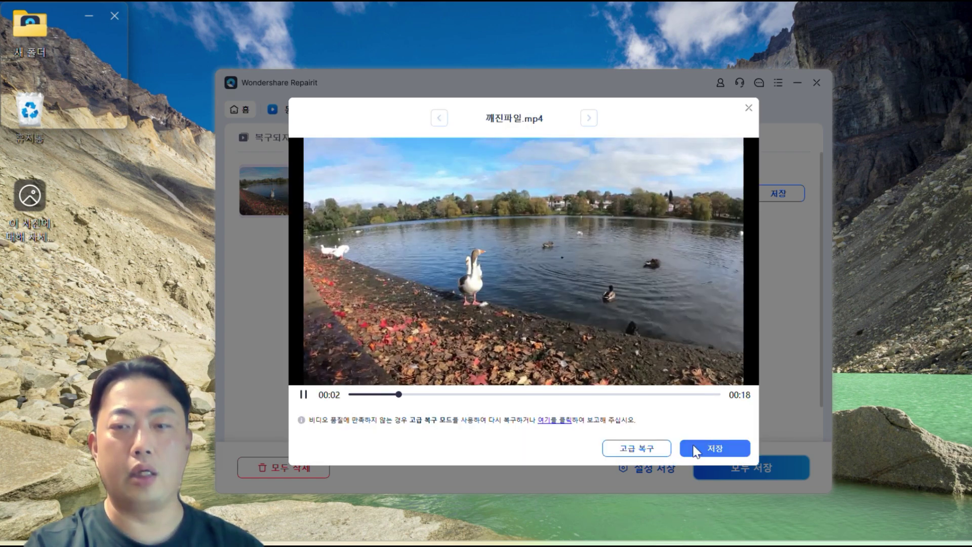
- Save the repaired video to the desktop (바탕화면) from the quick-access locations
{"action": "left_click", "coordinate": [731, 450]}
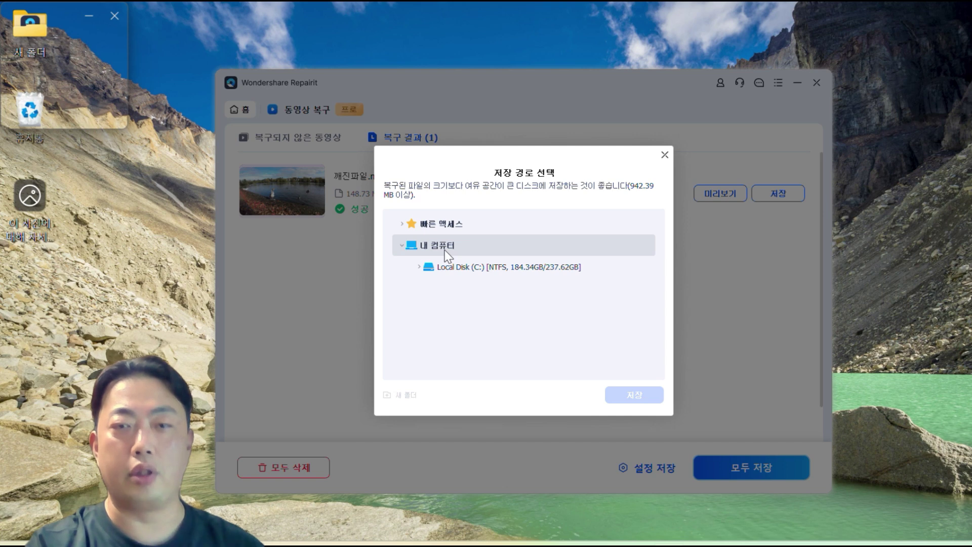
{"action": "left_click", "coordinate": [453, 269]}
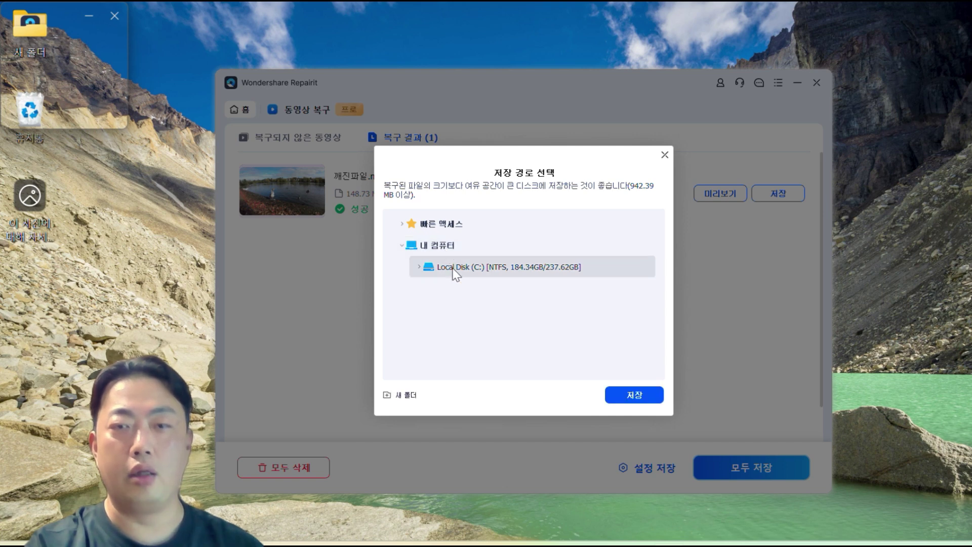
{"action": "left_click", "coordinate": [420, 265]}
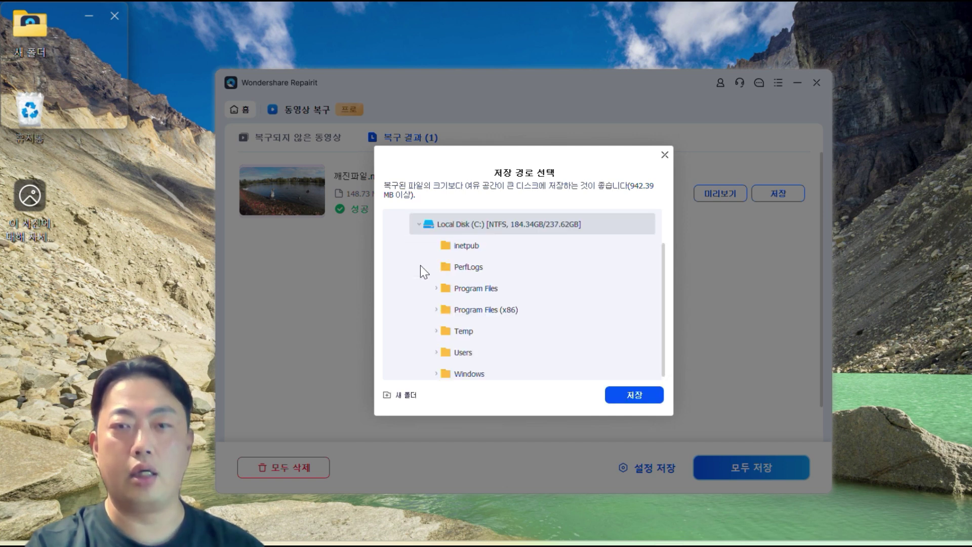
{"action": "scroll", "coordinate": [466, 226], "scroll_direction": "up", "scroll_amount": 1}
{"action": "left_click", "coordinate": [459, 224]}
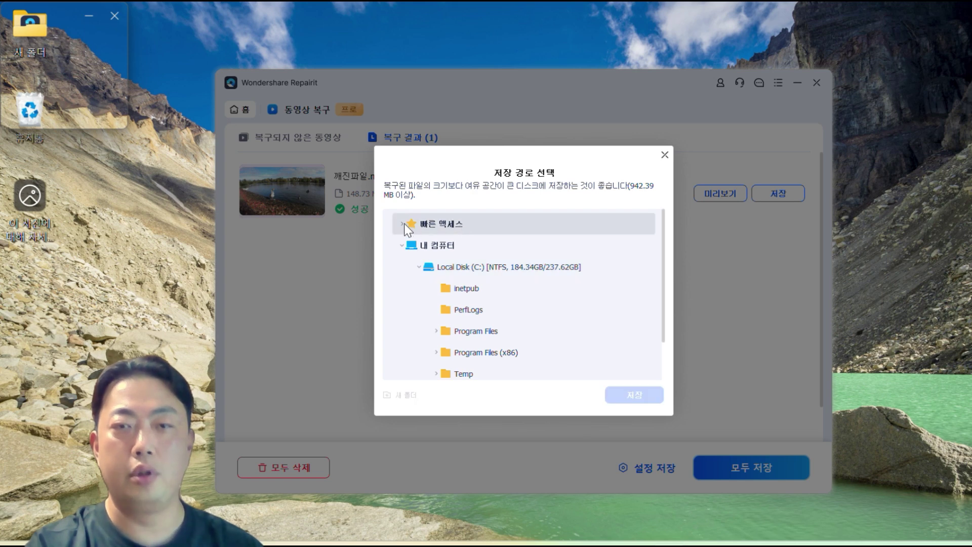
{"action": "left_click", "coordinate": [403, 223]}
{"action": "left_click", "coordinate": [448, 245]}
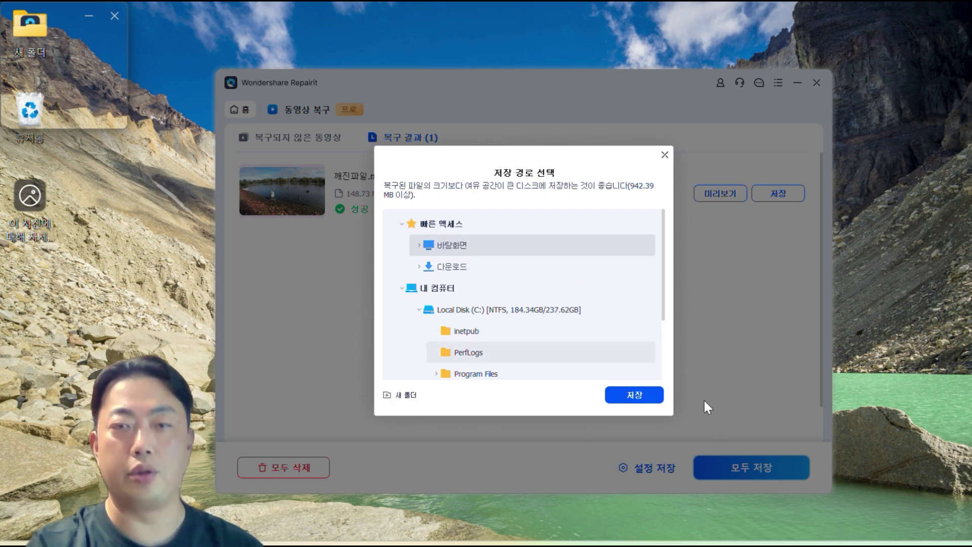
{"action": "left_click", "coordinate": [630, 393]}
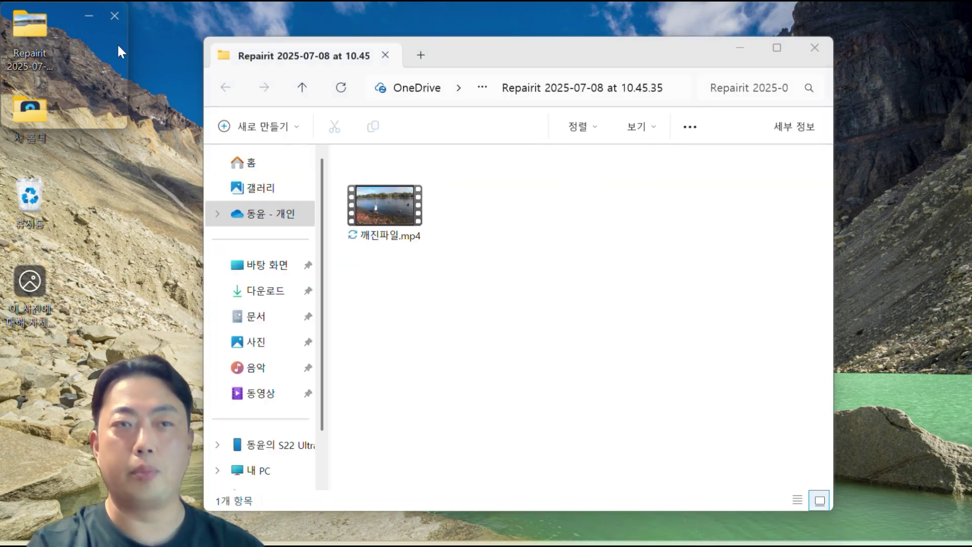
- Play the saved 깨진파일.mp4 to check the repair, and close the player, its folder and the save notice
{"action": "double_click", "coordinate": [409, 219]}
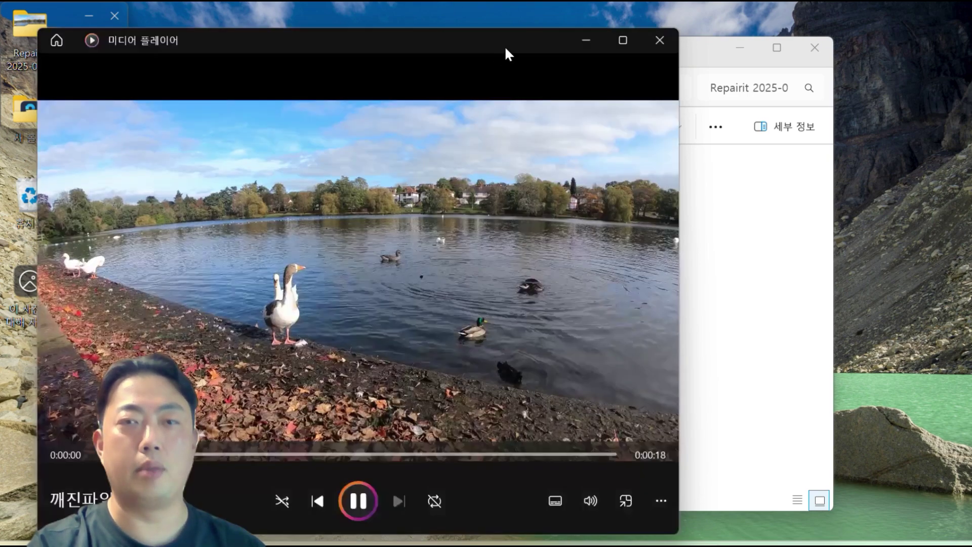
{"action": "left_click_drag", "start_coordinate": [505, 48], "coordinate": [675, 24]}
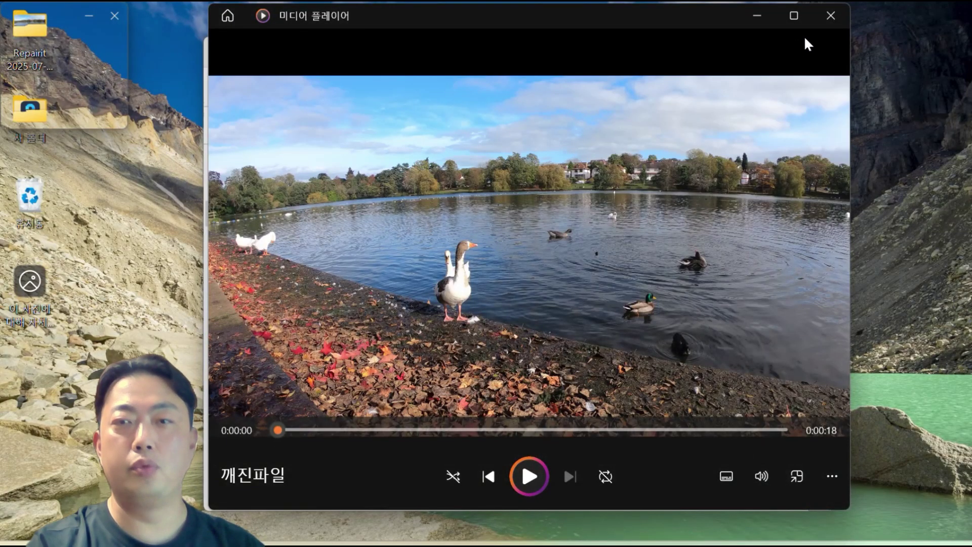
{"action": "left_click", "coordinate": [831, 16]}
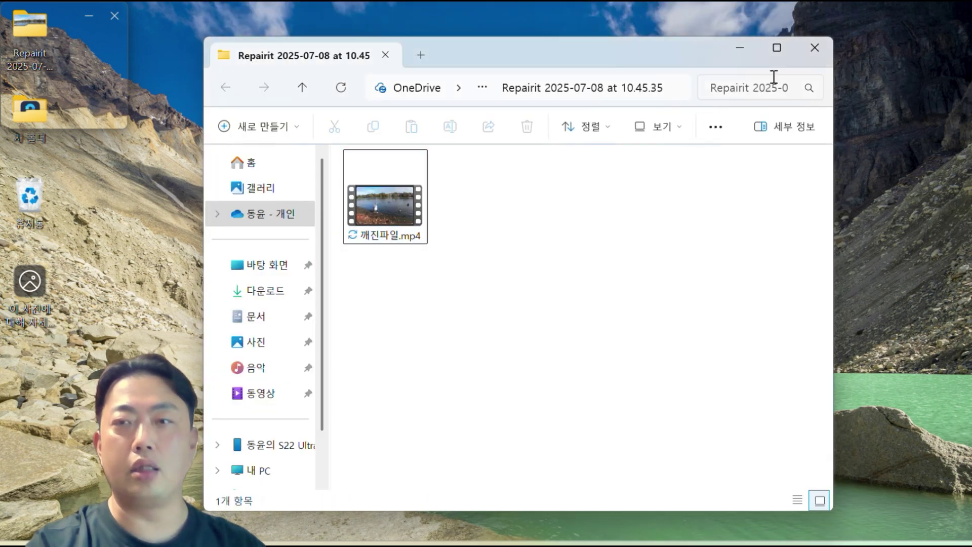
{"action": "left_click", "coordinate": [815, 48]}
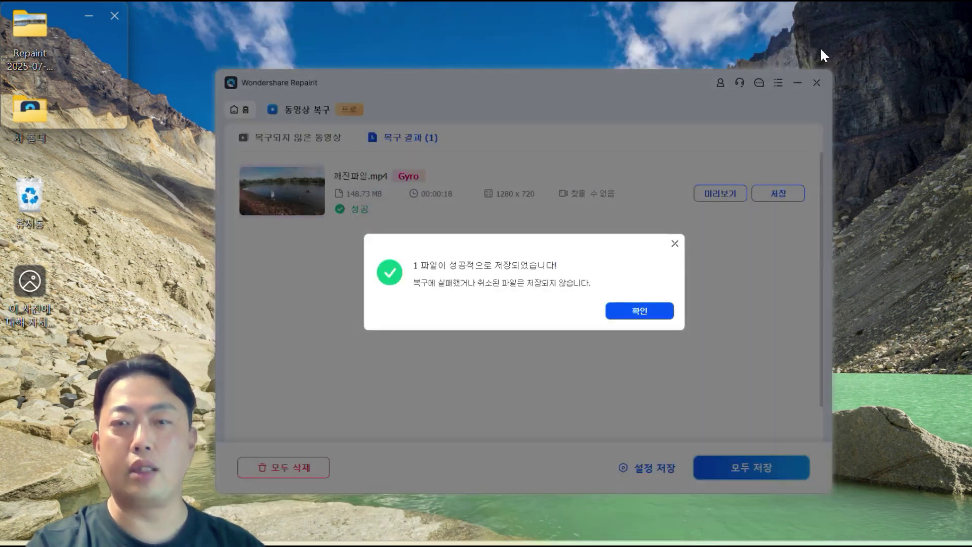
{"action": "left_click", "coordinate": [639, 310]}
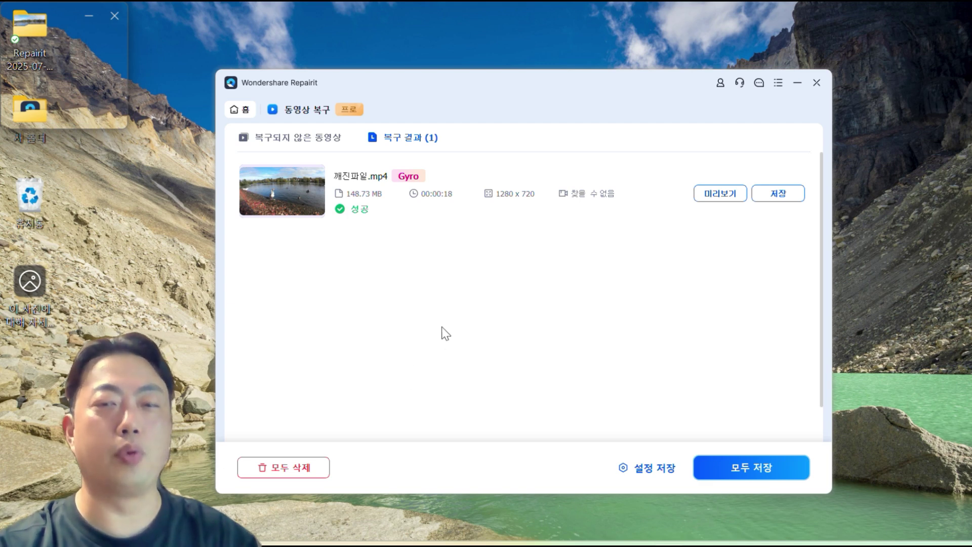
- Return to the home page, clearing the file list, and view the repair options for other file types
{"action": "left_click", "coordinate": [239, 107]}
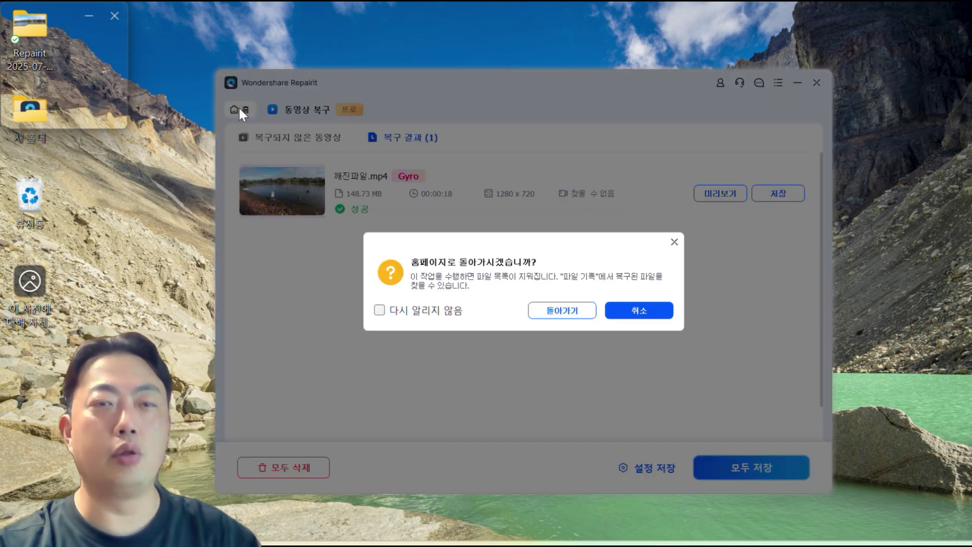
{"action": "left_click", "coordinate": [574, 312]}
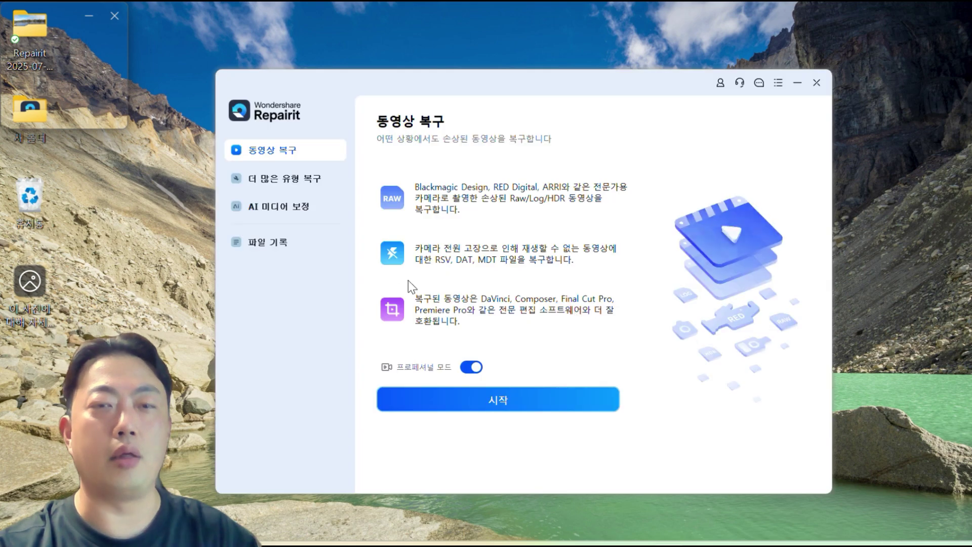
{"action": "left_click", "coordinate": [287, 183]}
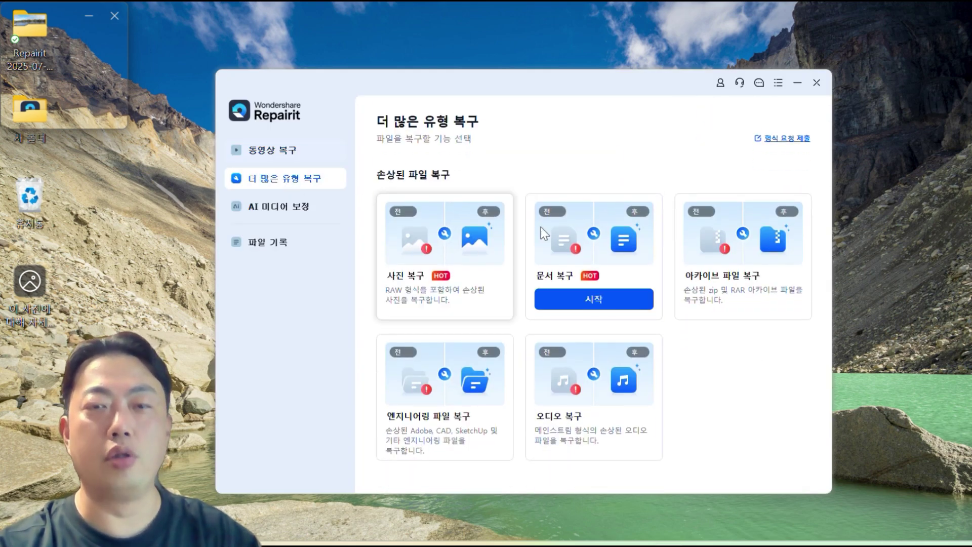